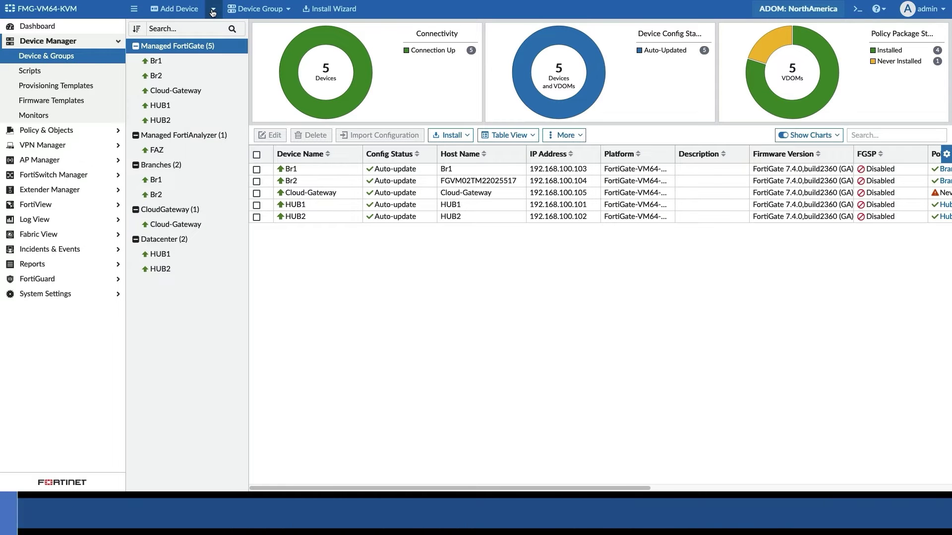
Start a new device blueprint named Branch_Blueprint with model FortiGate-VM64-KVM.
left_click(214, 9)
left_click(220, 27)
left_click(441, 54)
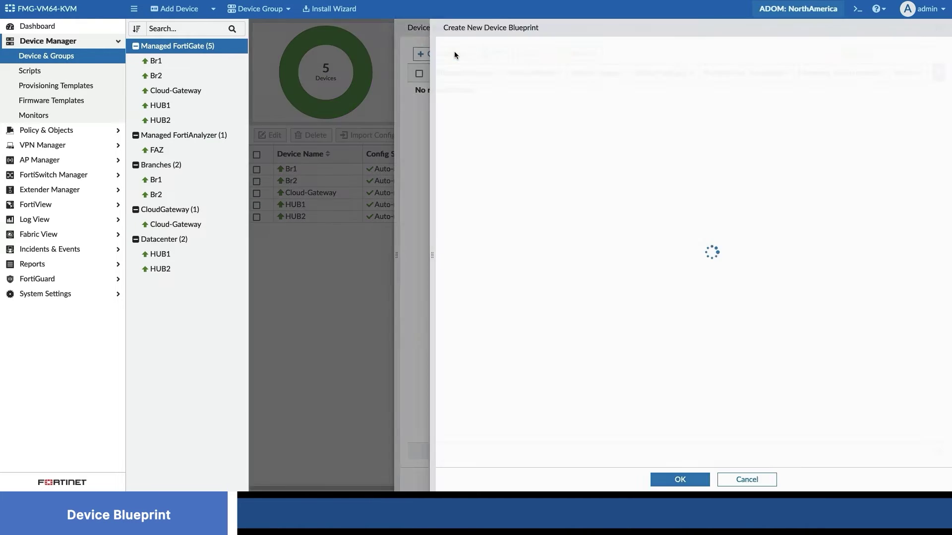
type("B")
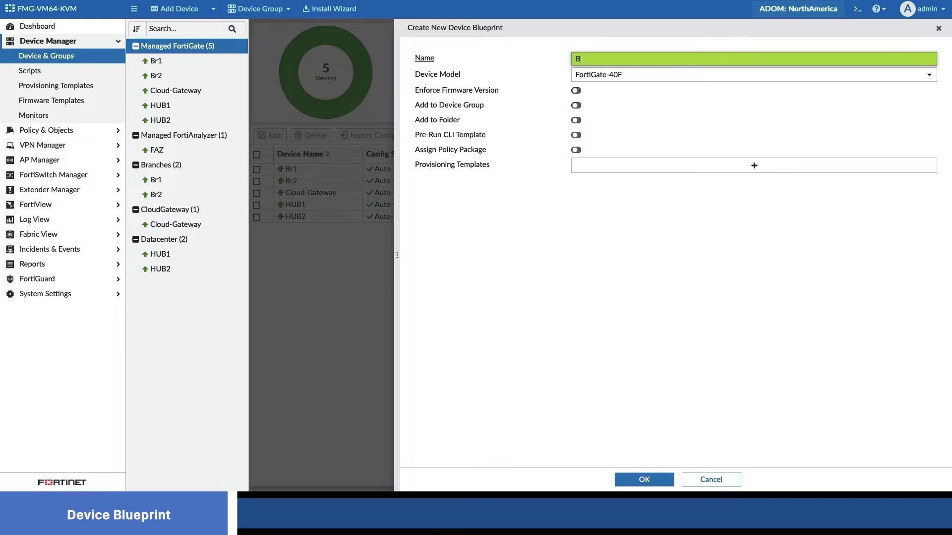
type("ranch_Blueprint")
key("Tab")
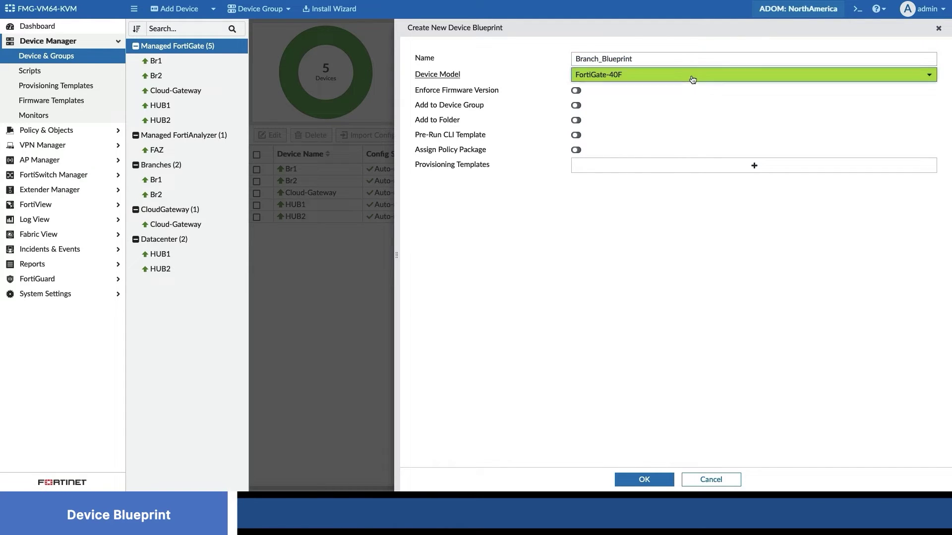
key("space")
left_click_drag(931, 111, 923, 207)
scroll(684, 162, "up", 1)
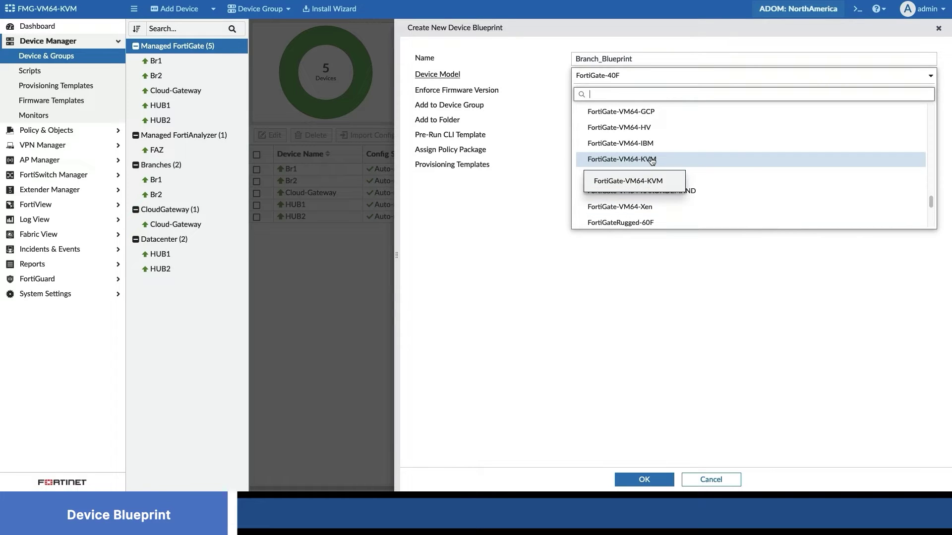
left_click(684, 157)
Have the blueprint add devices to the Branches group and assign the Branch_Policy package.
left_click(579, 106)
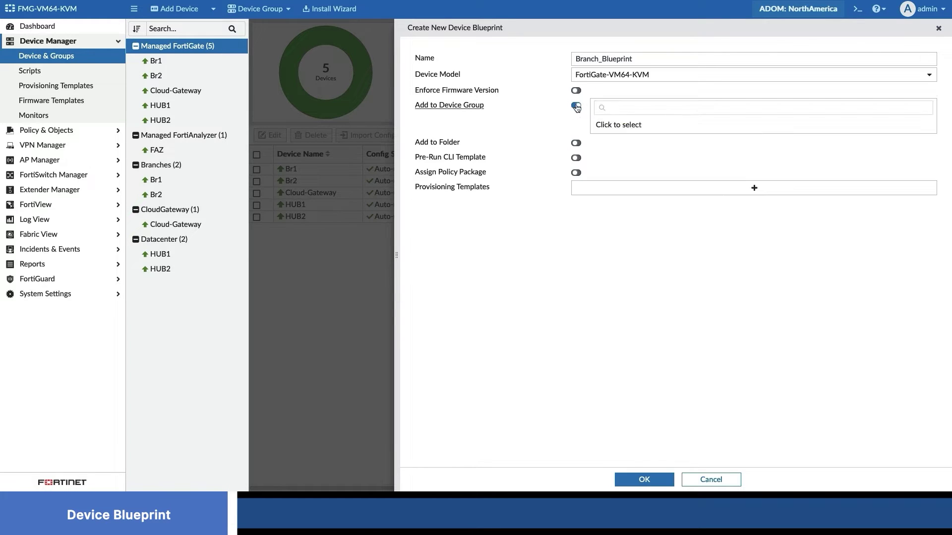
left_click(638, 128)
left_click(771, 153)
left_click(893, 214)
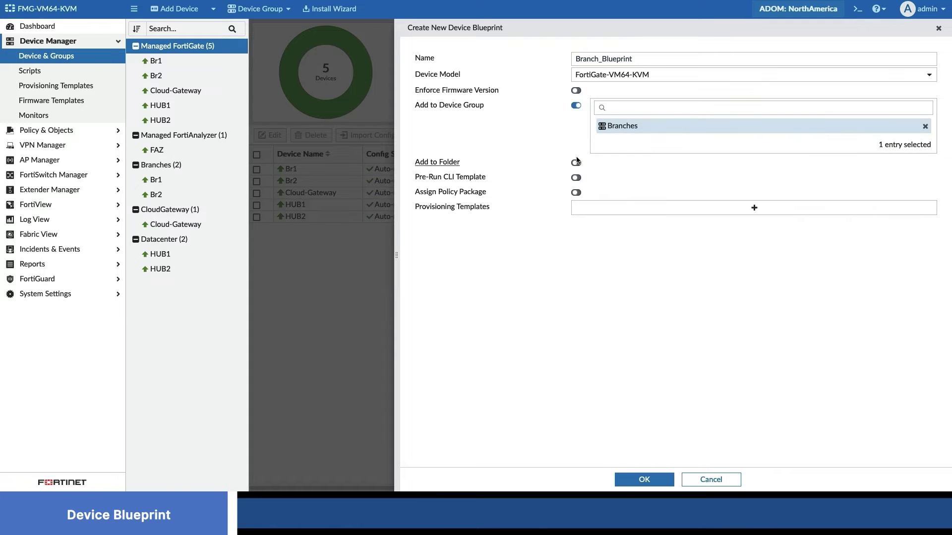
left_click(575, 193)
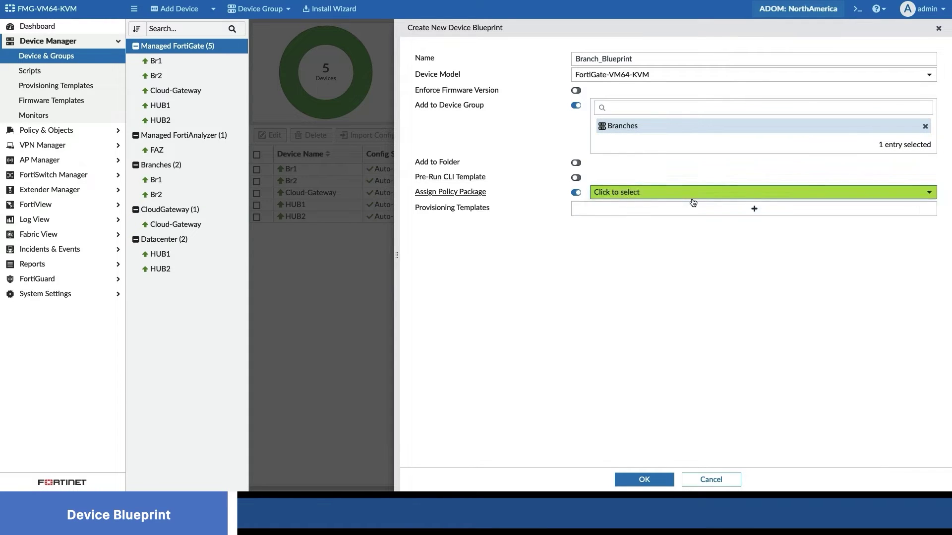
left_click(689, 195)
left_click(639, 252)
Apply the North_America_BRANCH template group, save the blueprint and return to the device list.
left_click(754, 209)
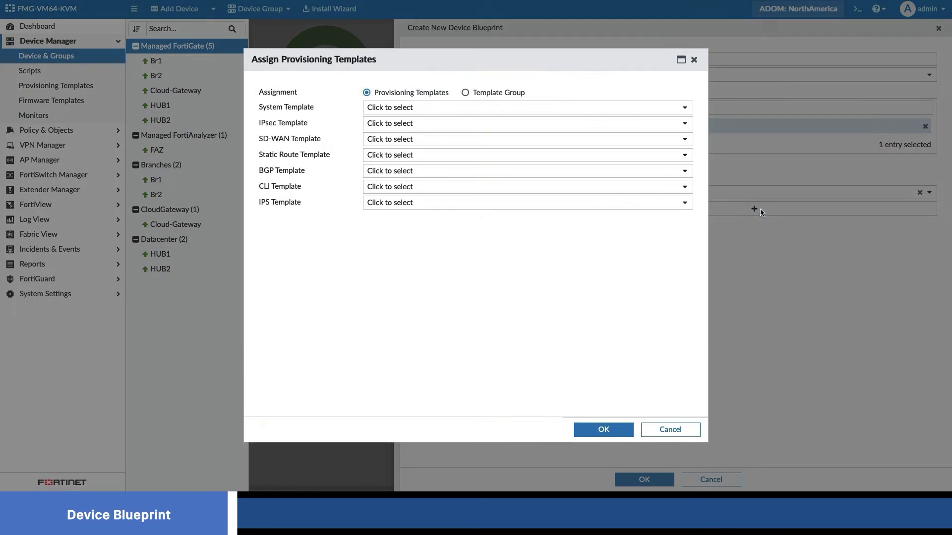
left_click(464, 92)
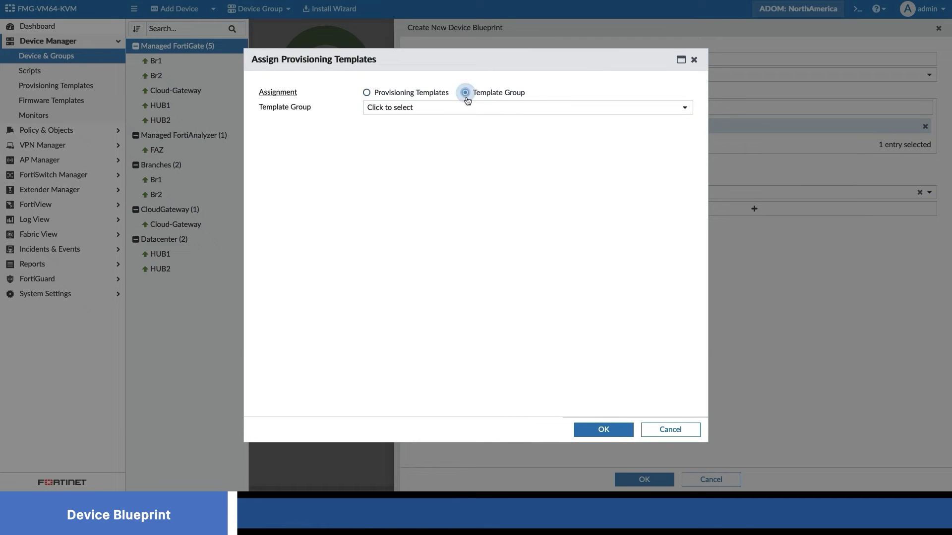
left_click(471, 109)
left_click(445, 155)
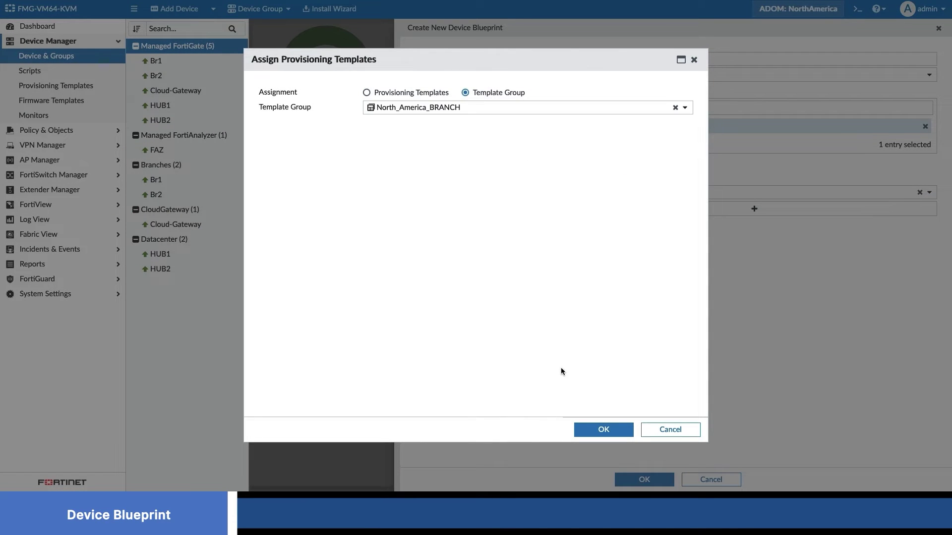
left_click(592, 429)
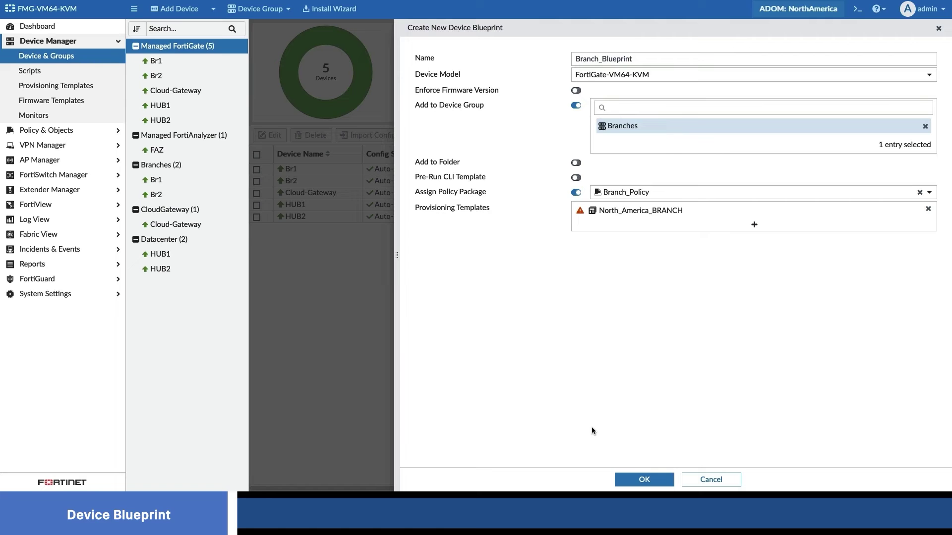
left_click(644, 480)
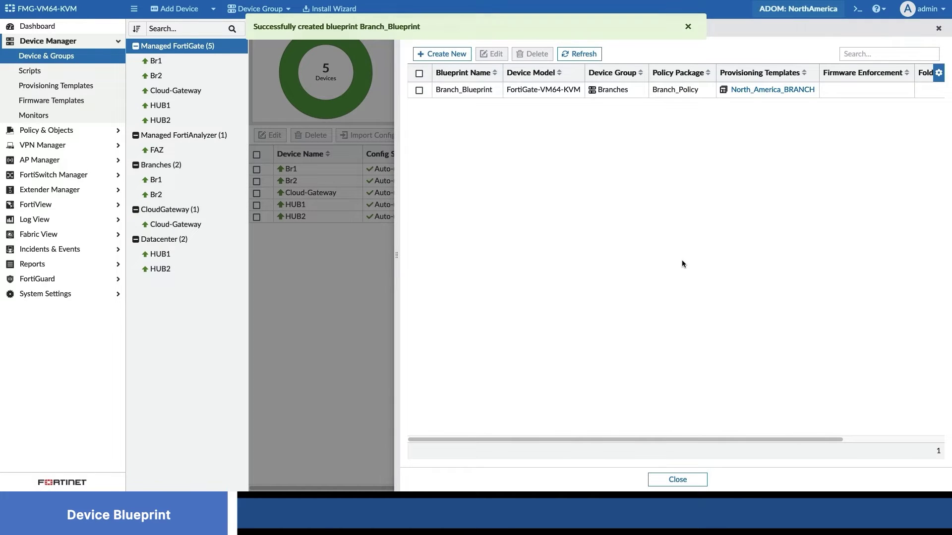
left_click(678, 479)
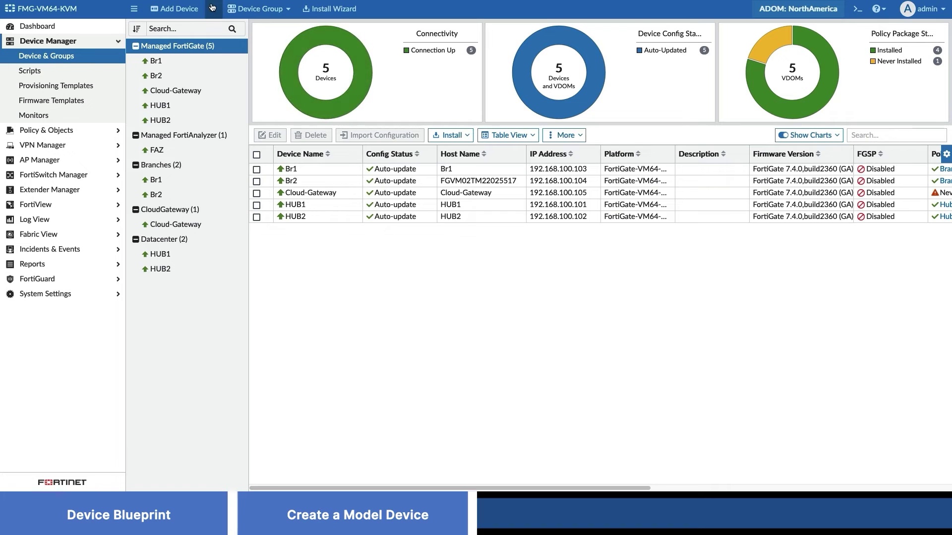
Start adding a model device named Br3 with its serial number pasted in.
left_click(175, 9)
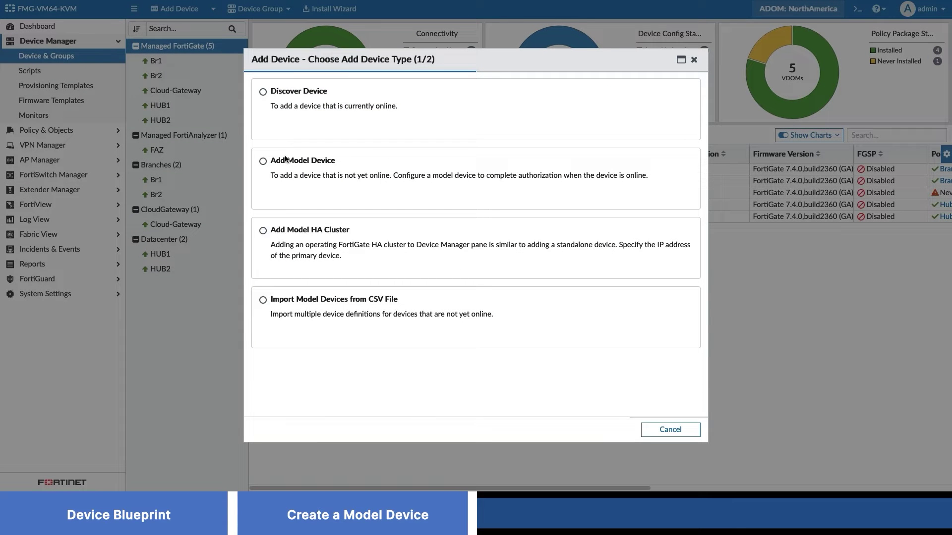
left_click(262, 161)
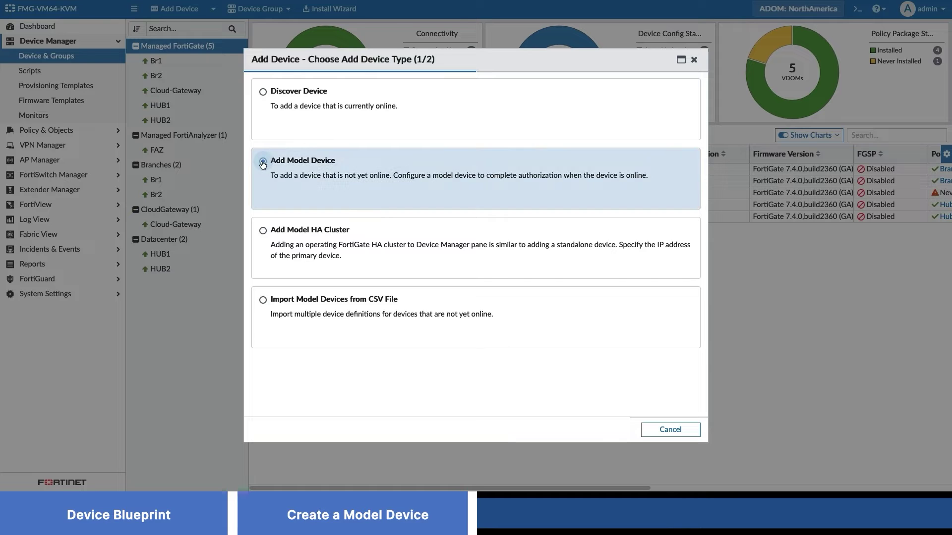
left_click(437, 112)
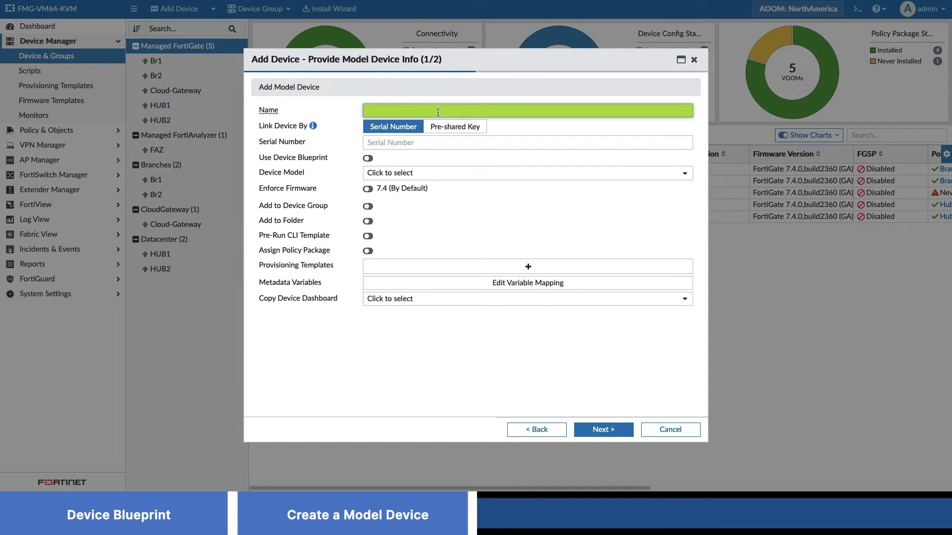
type("Br3")
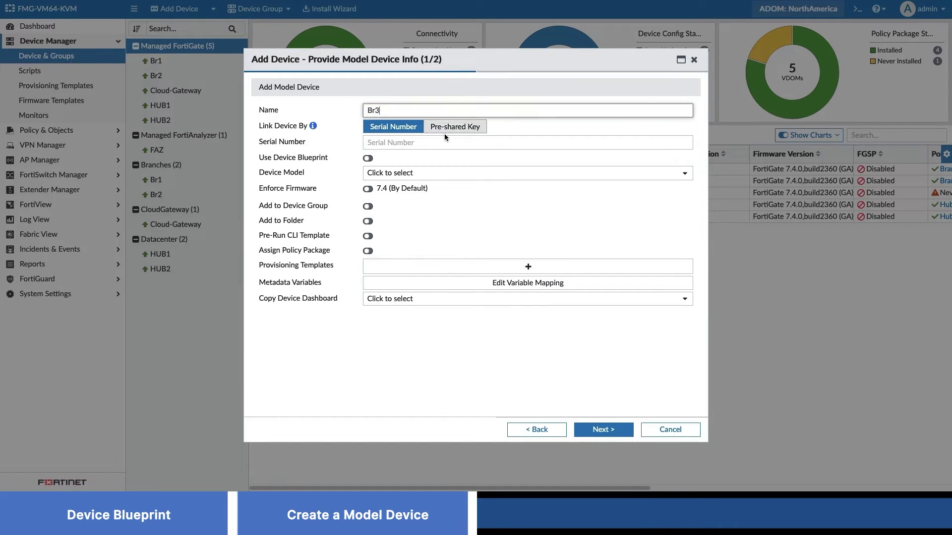
left_click(445, 142)
key("ctrl+v")
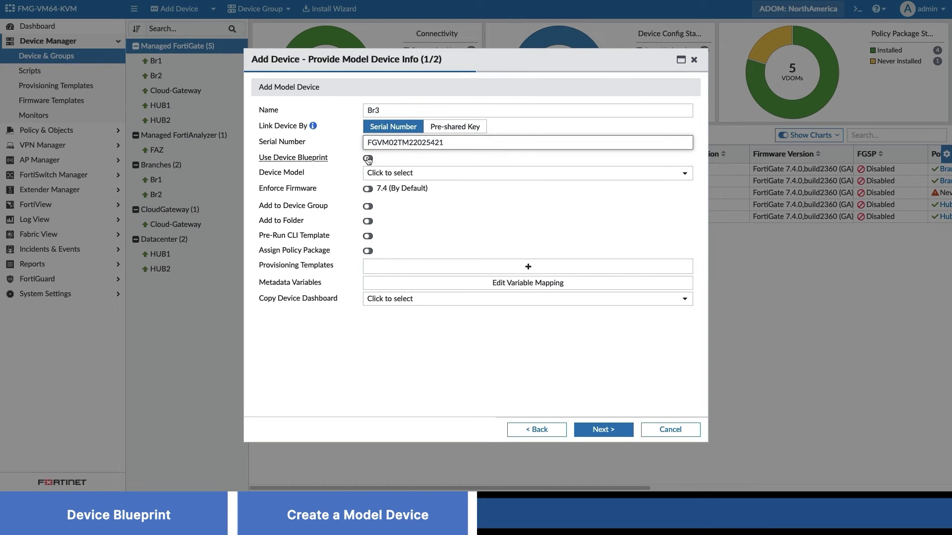
Base Br3 on Branch_Blueprint with port provisioning 10, add it, and close the wizard.
left_click(367, 159)
left_click(421, 178)
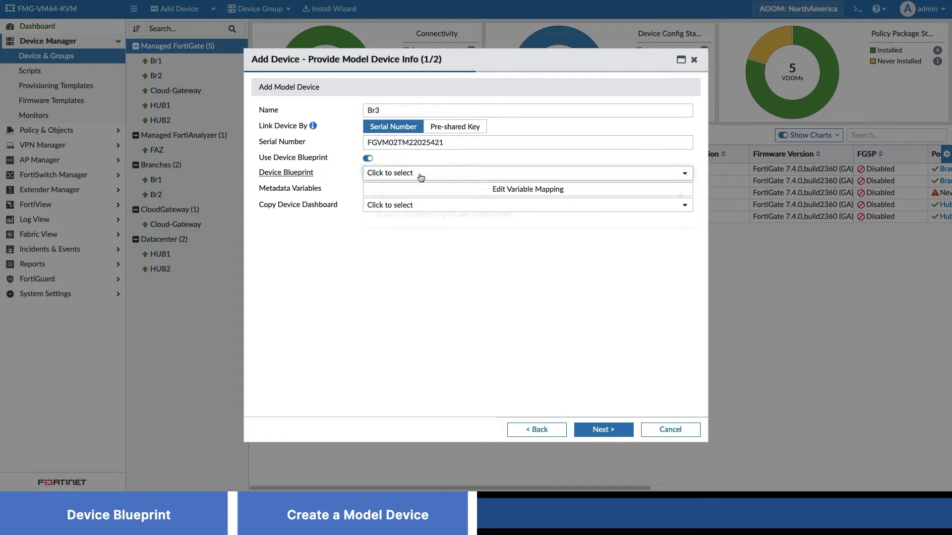
left_click(415, 214)
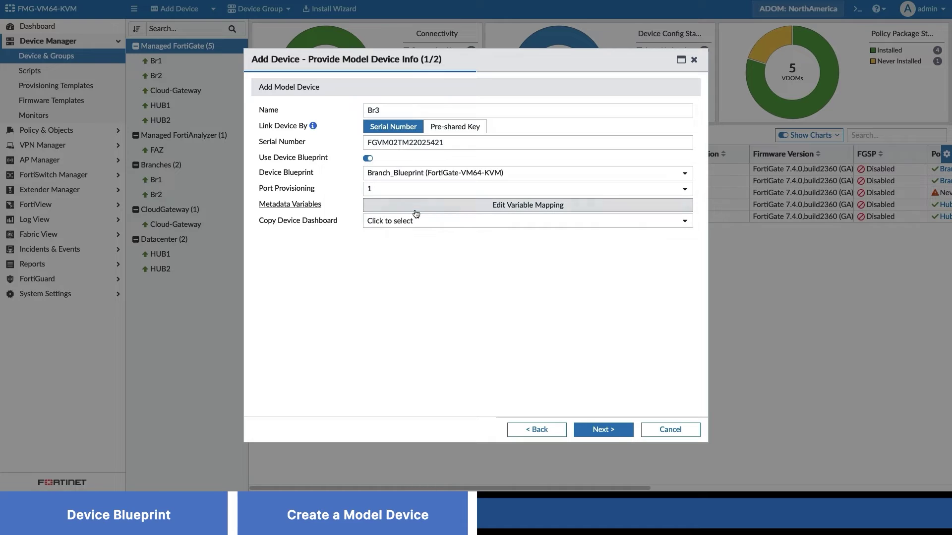
left_click(416, 191)
scroll(638, 292, "down", 1)
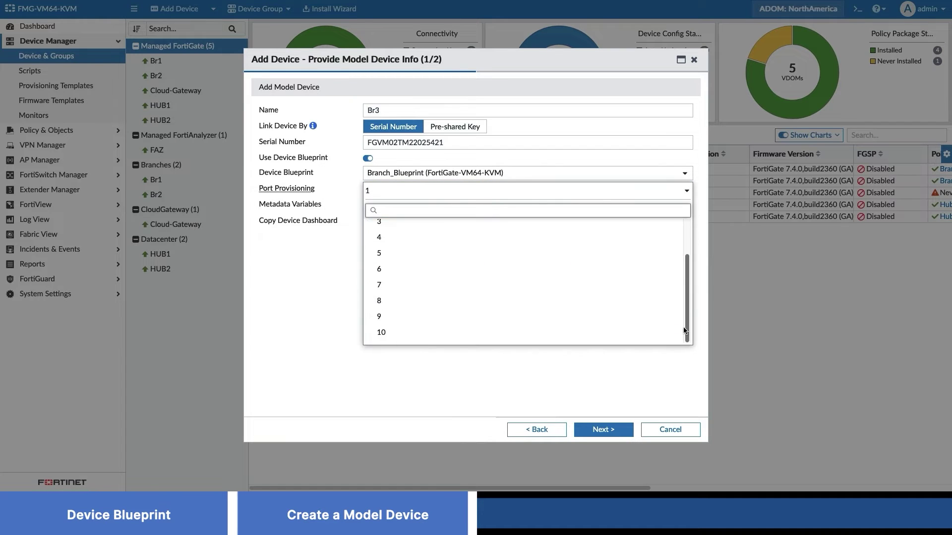
left_click(584, 333)
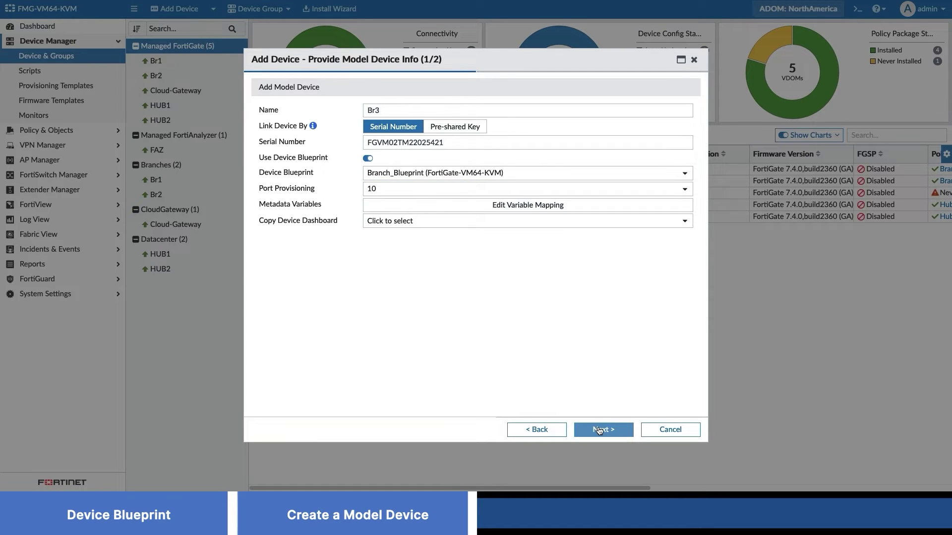
left_click(599, 431)
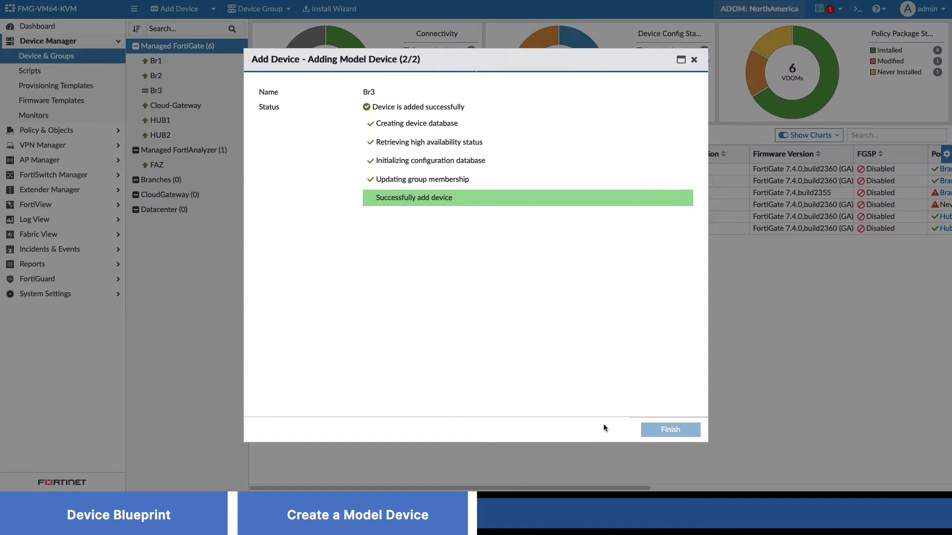
left_click(667, 429)
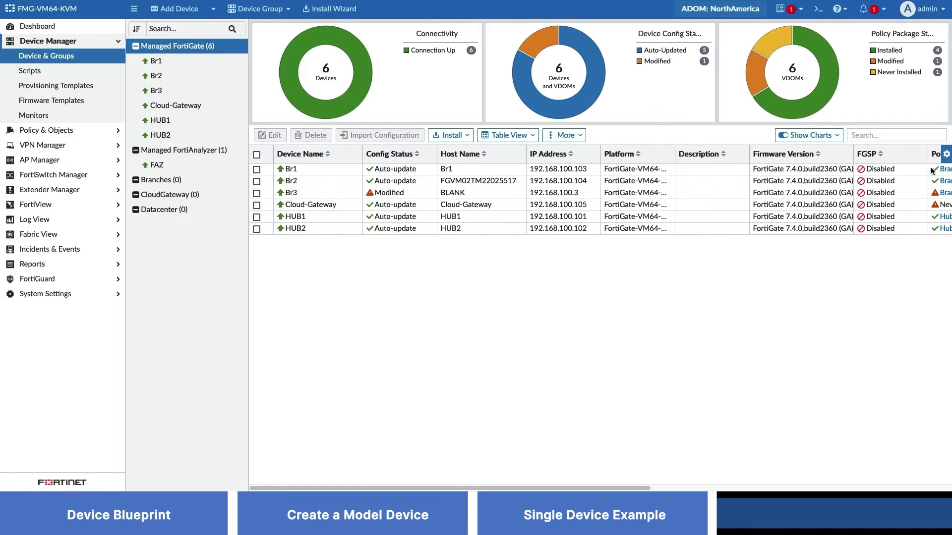
Track the auto-linking task until Br3 synchronizes, then go to the SD-WAN monitor page.
left_click(801, 12)
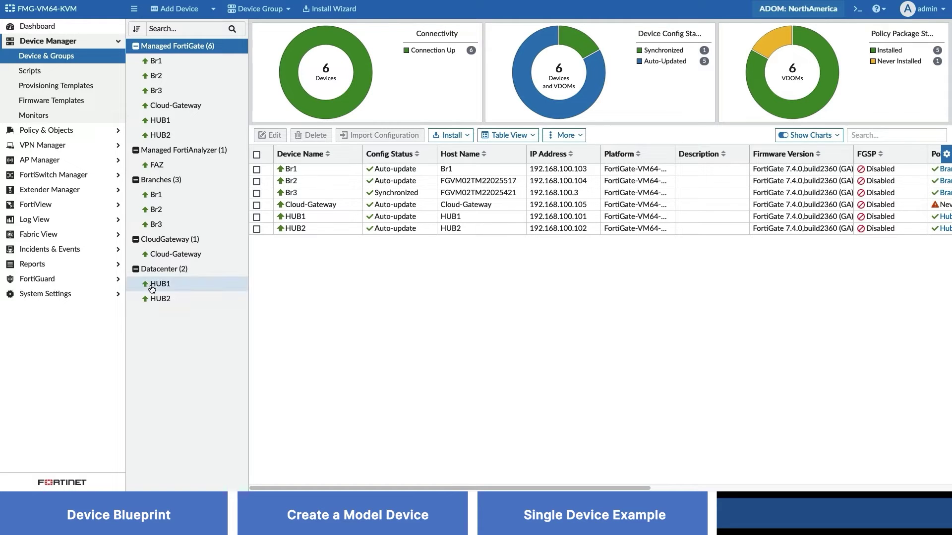
left_click(53, 117)
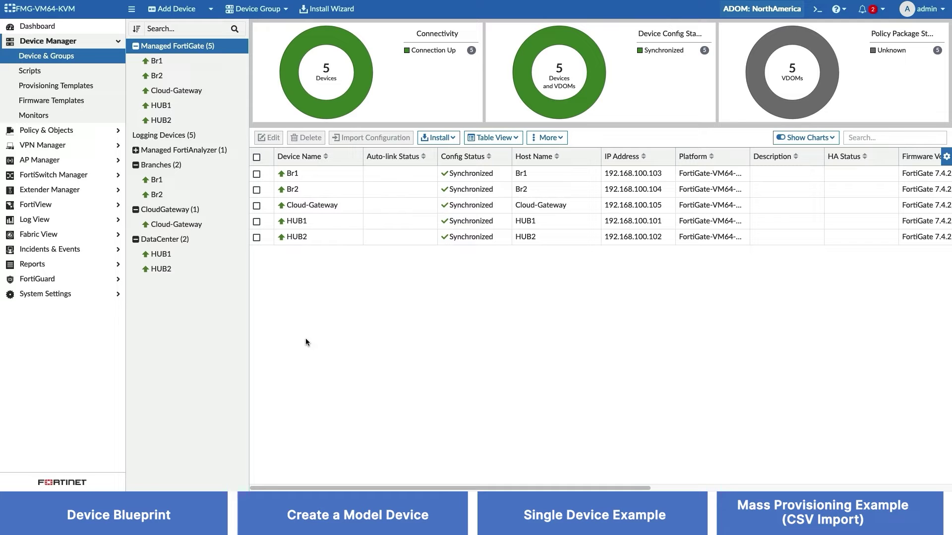
Choose Import Model Devices from CSV File and advance to the file upload step.
left_click(179, 10)
left_click(276, 313)
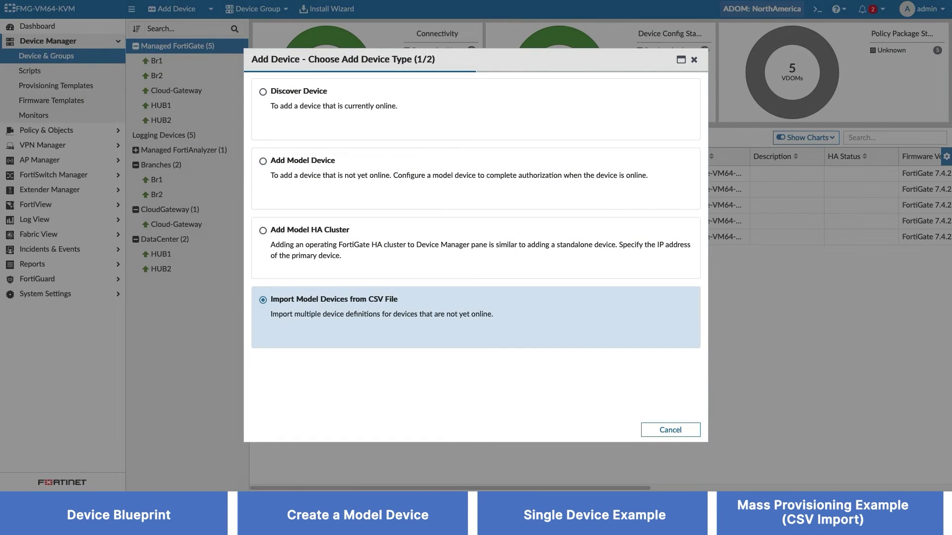
left_click(302, 304)
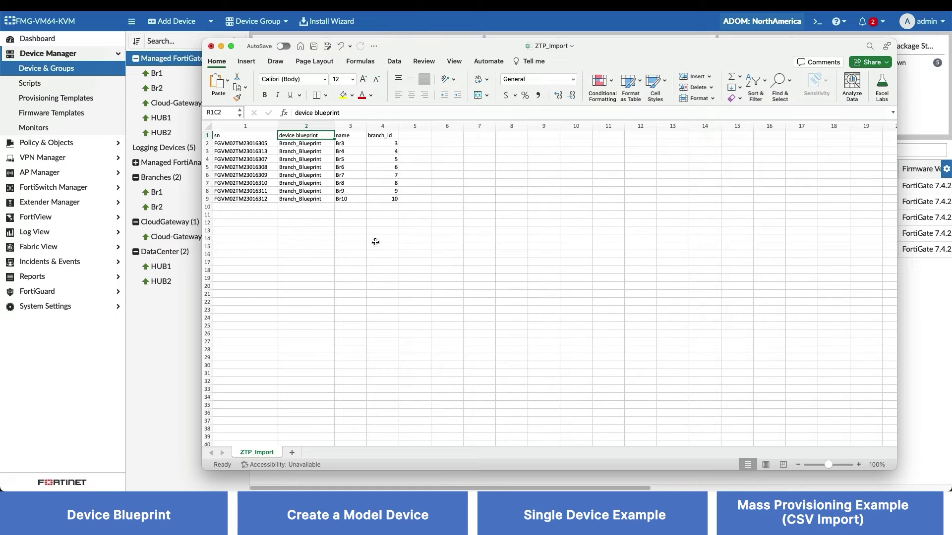
Review the name and branch_id column headers in the ZTP_Import sheet.
key("Right")
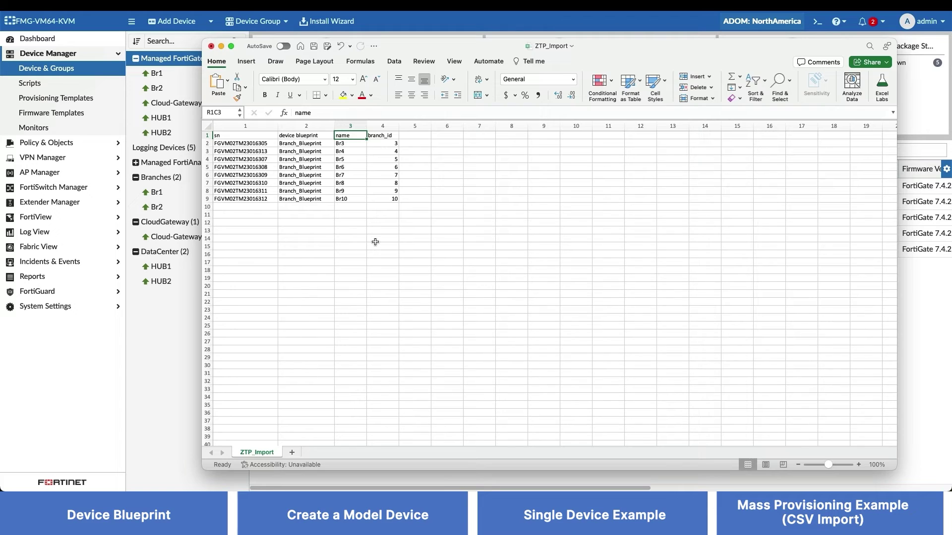
key("Right")
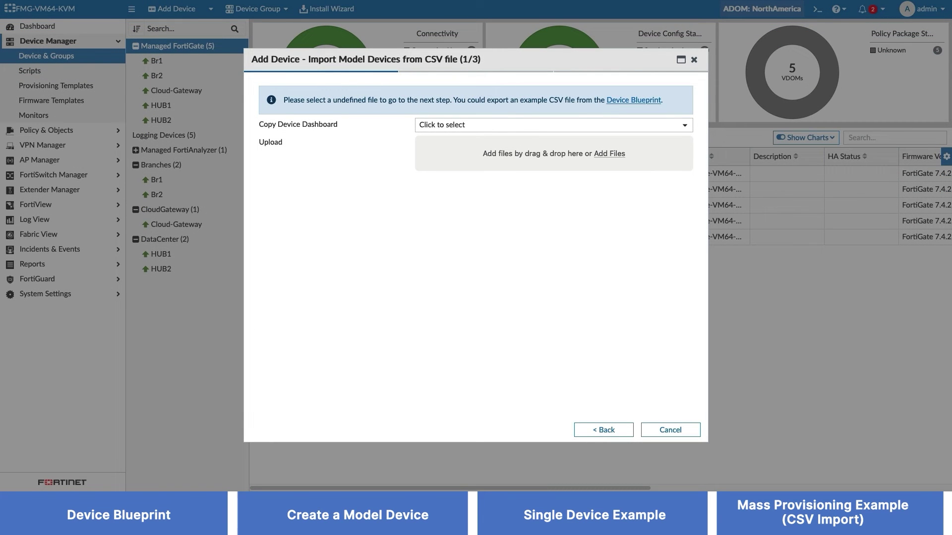
Upload ZTP_Import.csv, add the eight devices Br3–Br10, and close the import wizard.
left_click_drag(431, 218, 573, 153)
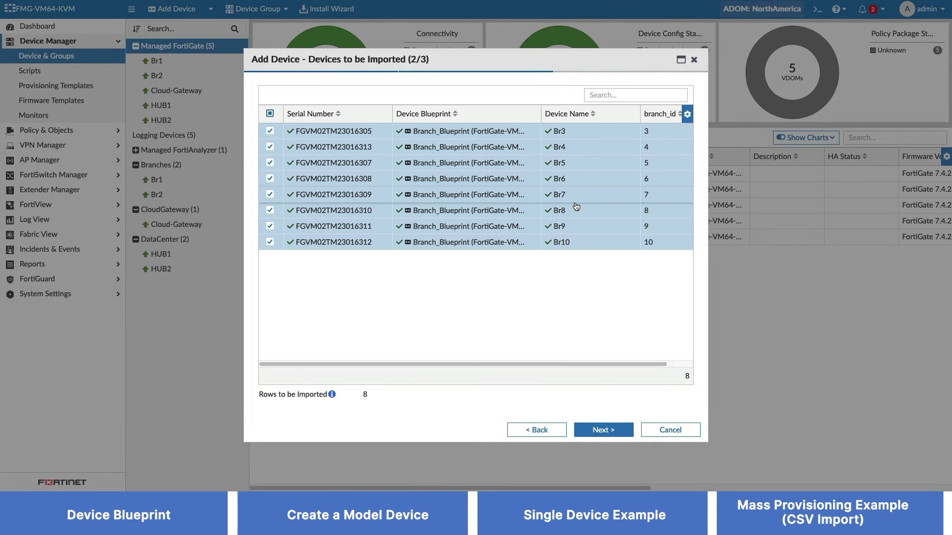
left_click(603, 430)
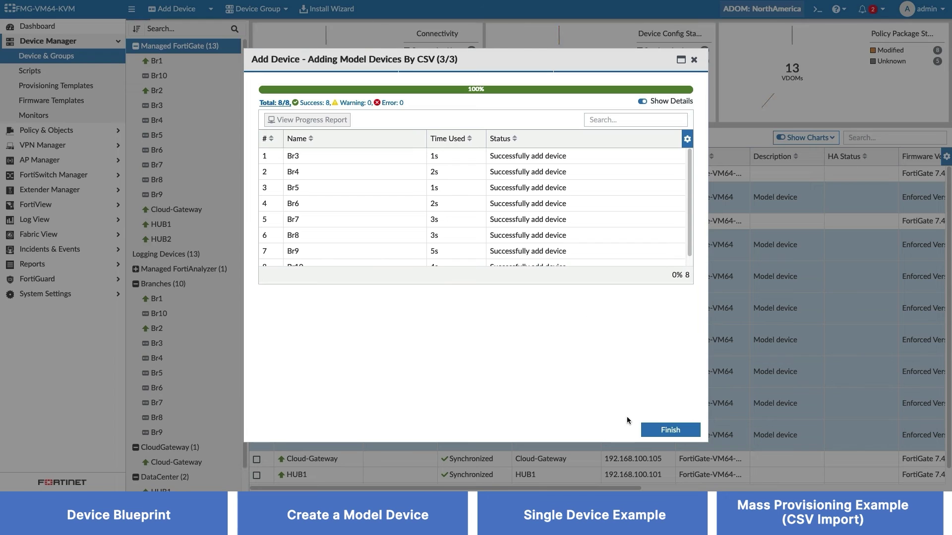
left_click(653, 431)
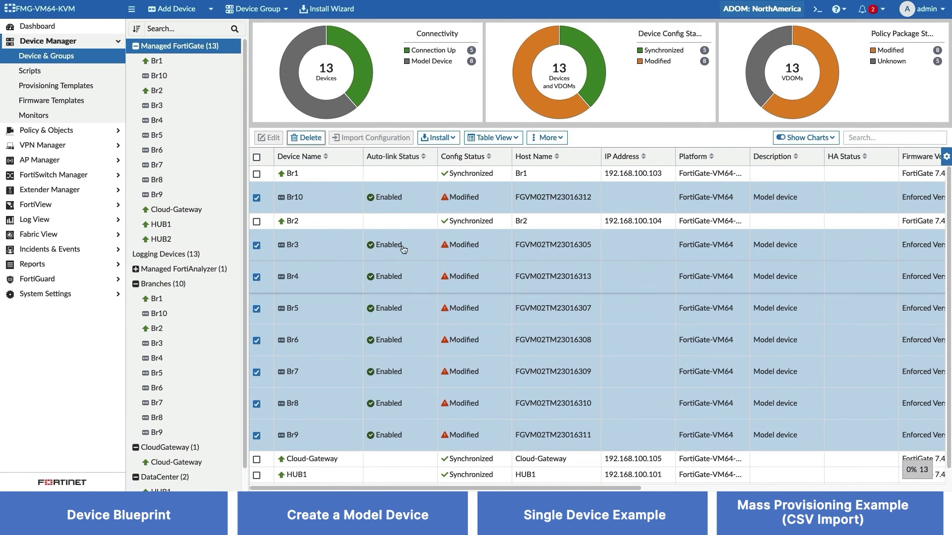
Clear all device selections so only Br3 is selected.
left_click(256, 197)
left_click(257, 243)
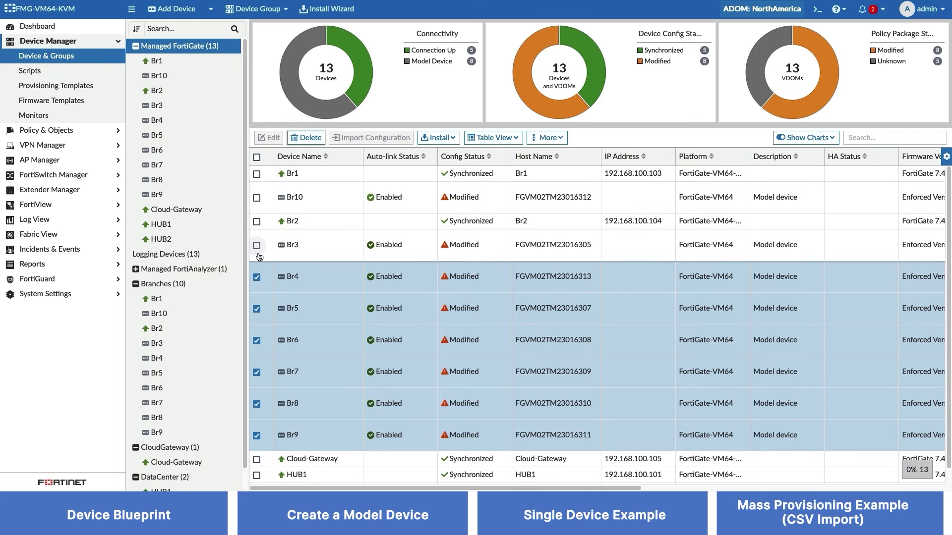
left_click(257, 158)
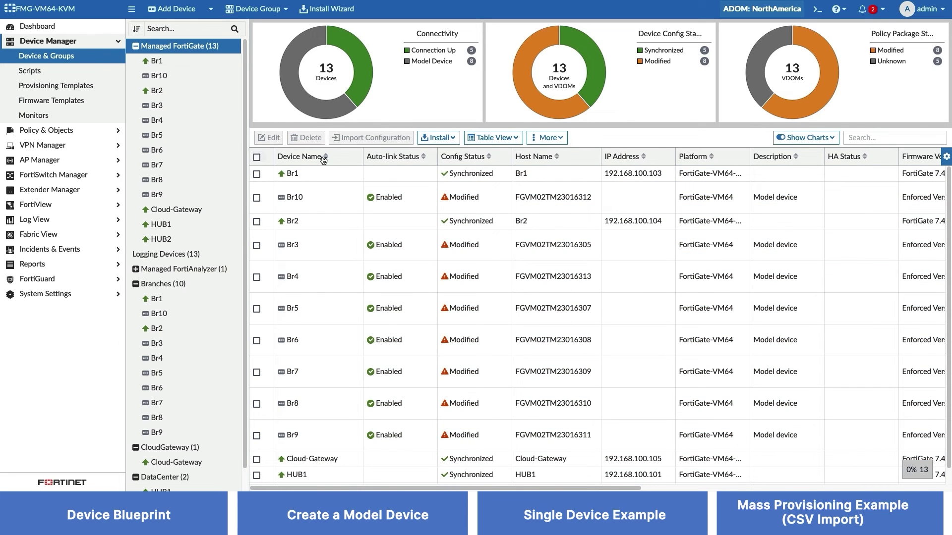
left_click(316, 300)
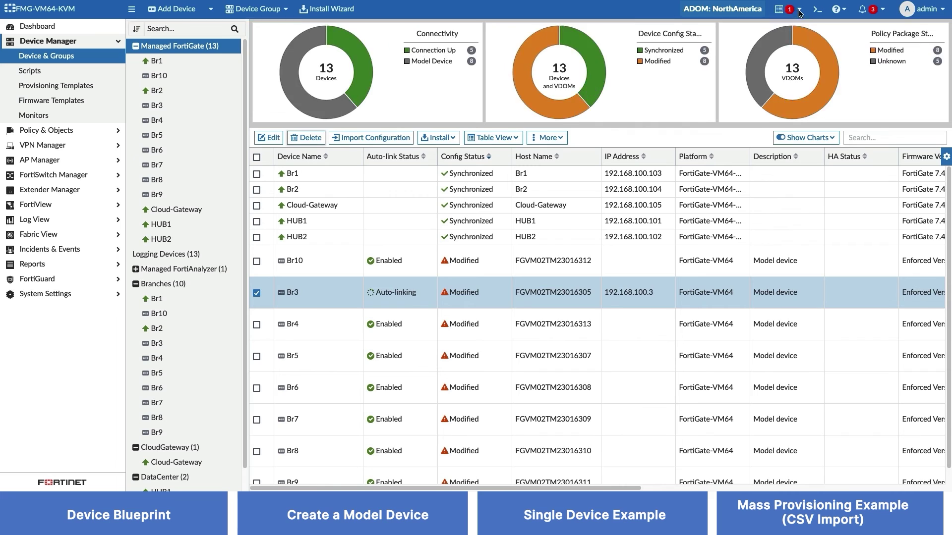
Check Br3's auto-linking progress, sort the device list by name, and open the SD-WAN monitor map.
left_click(799, 11)
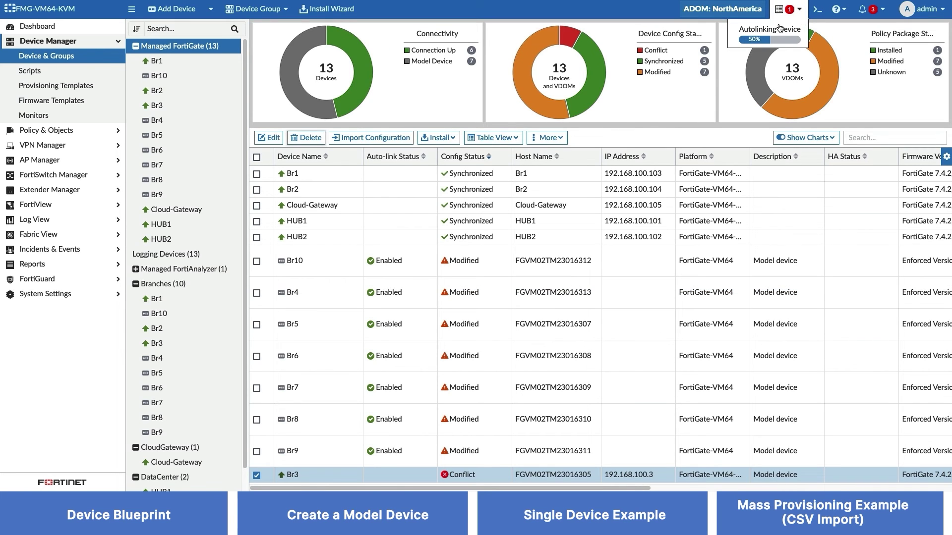
left_click(309, 163)
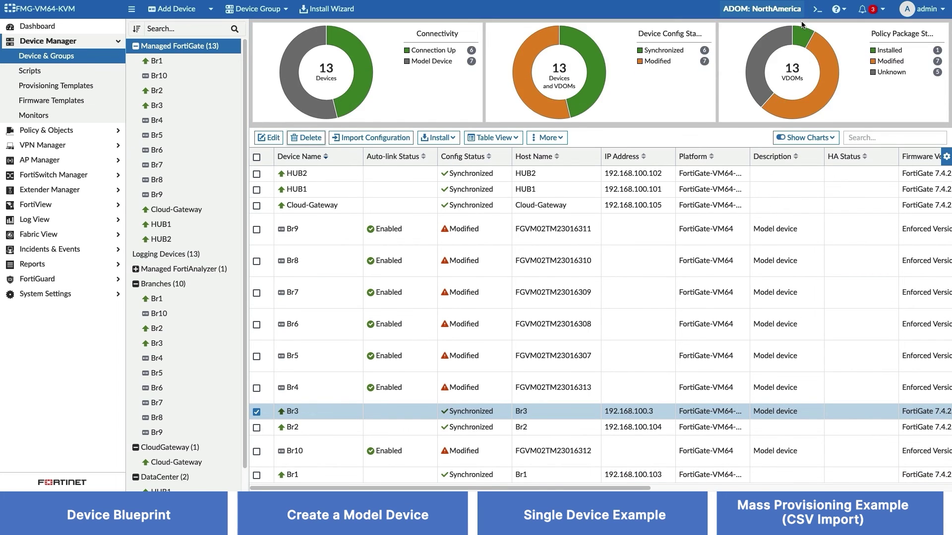
left_click(50, 116)
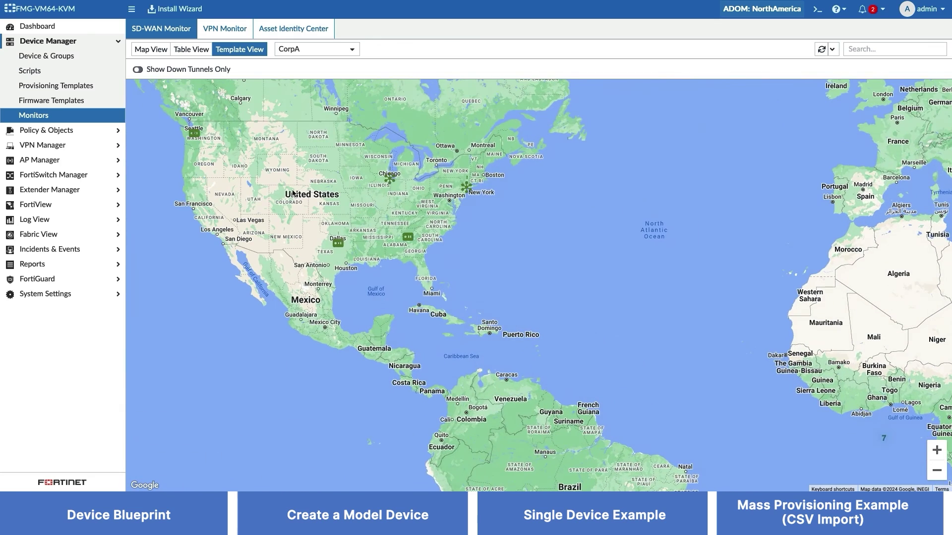
Centre the SD-WAN map on North America and zoom in to Br3's marker.
left_click_drag(279, 212, 532, 292)
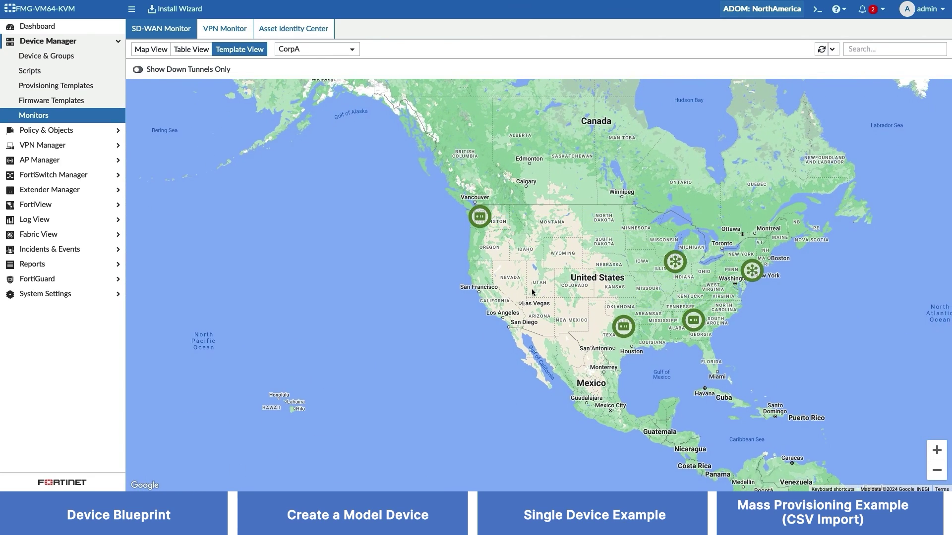
scroll(597, 281, "up", 1)
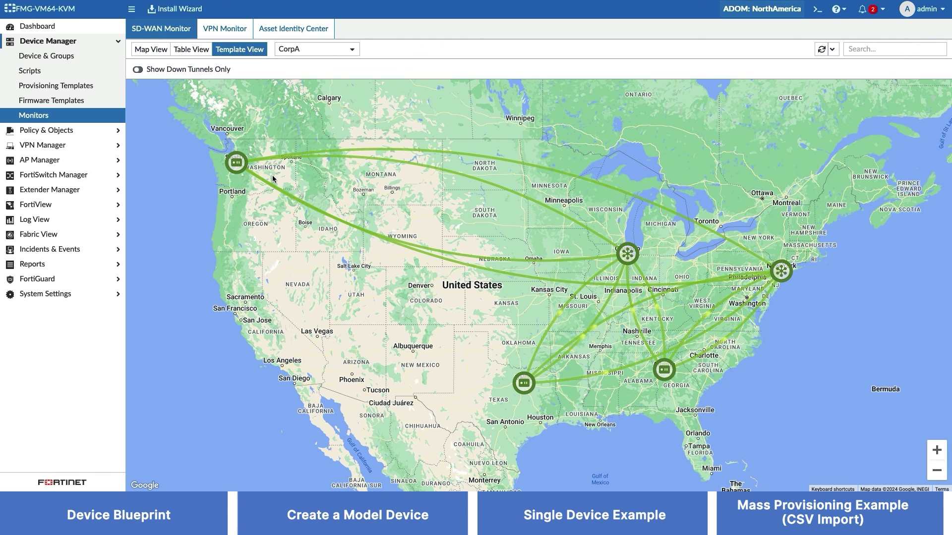
mouse_move(238, 166)
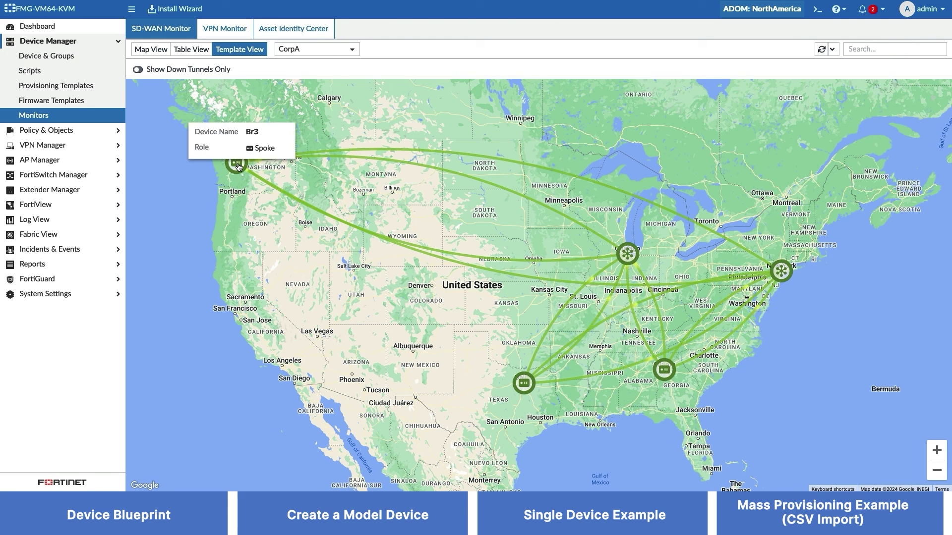
Open the Br3 spoke's details near Seattle and scroll down to its IPsec VPN tunnels.
left_click(236, 164)
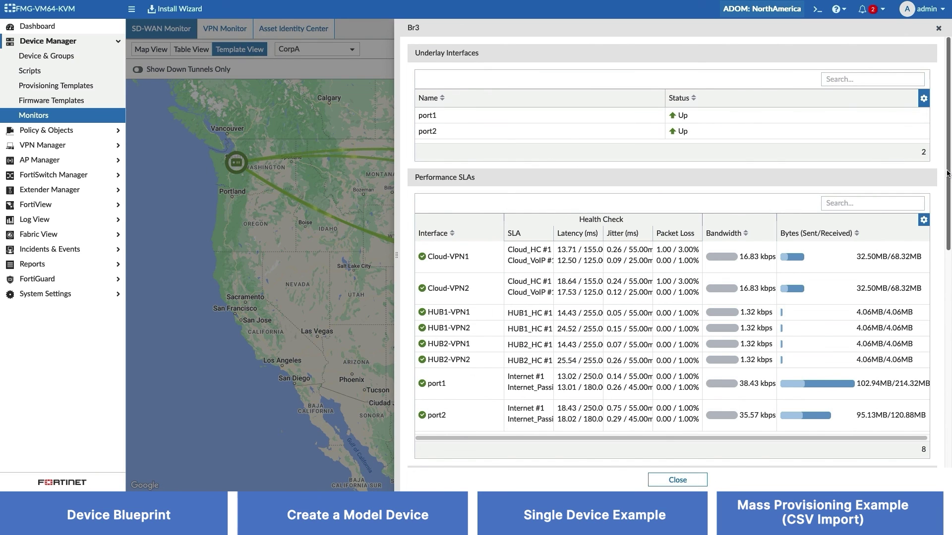
left_click_drag(948, 173, 942, 405)
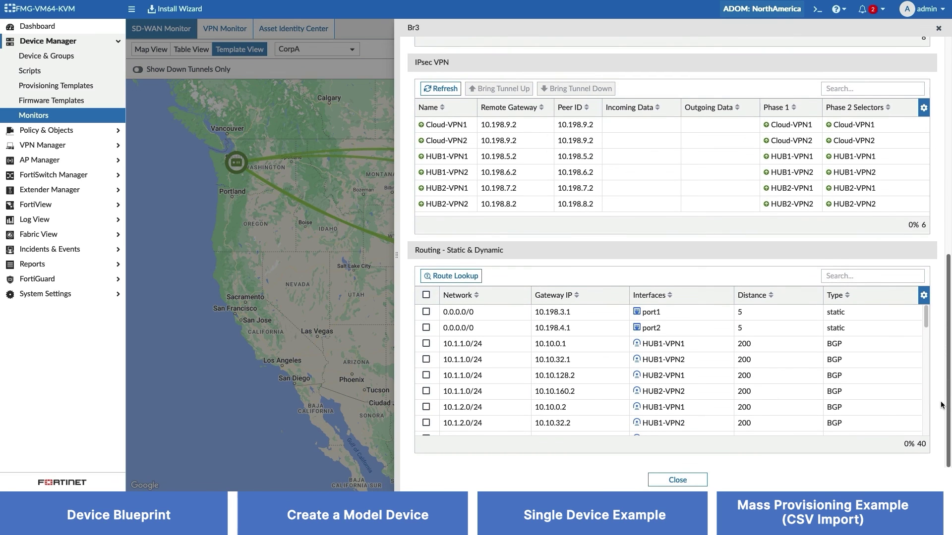